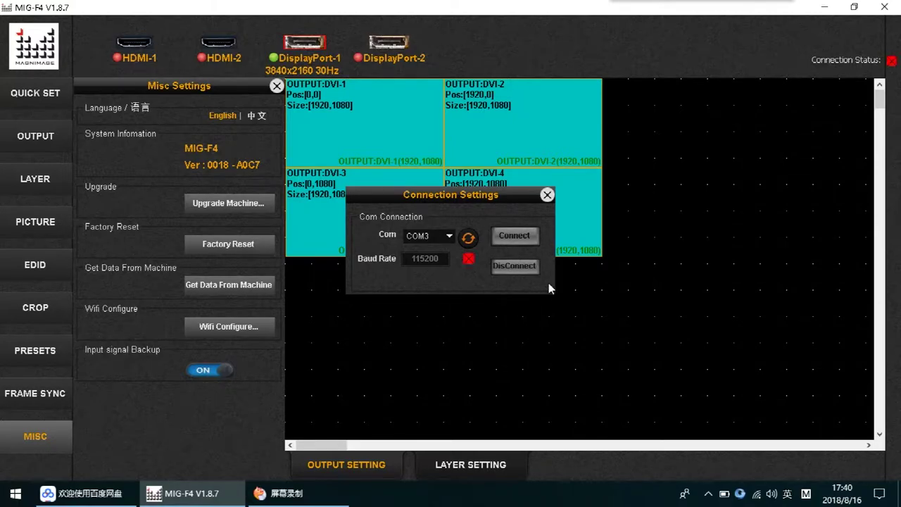
# Step: Reopen the connection settings and connect to the processor on serial port COM3
pyautogui.click(547, 194)
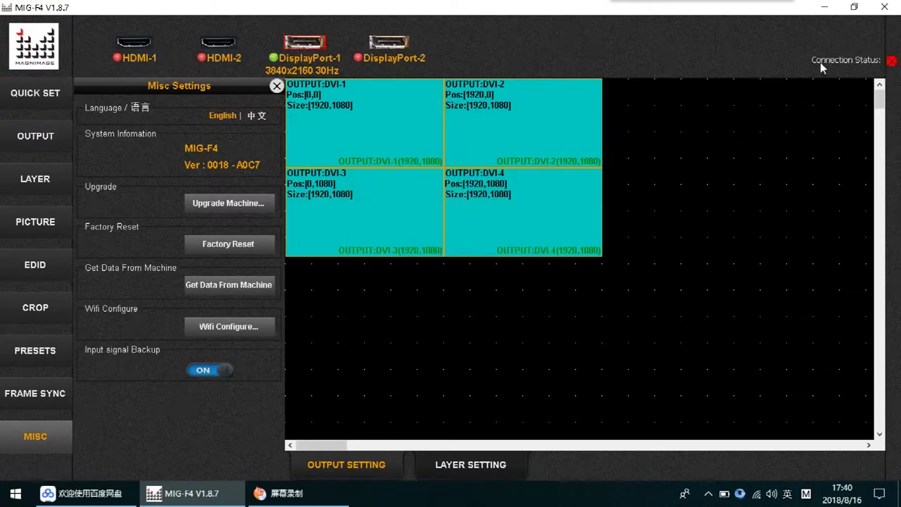
pyautogui.click(890, 61)
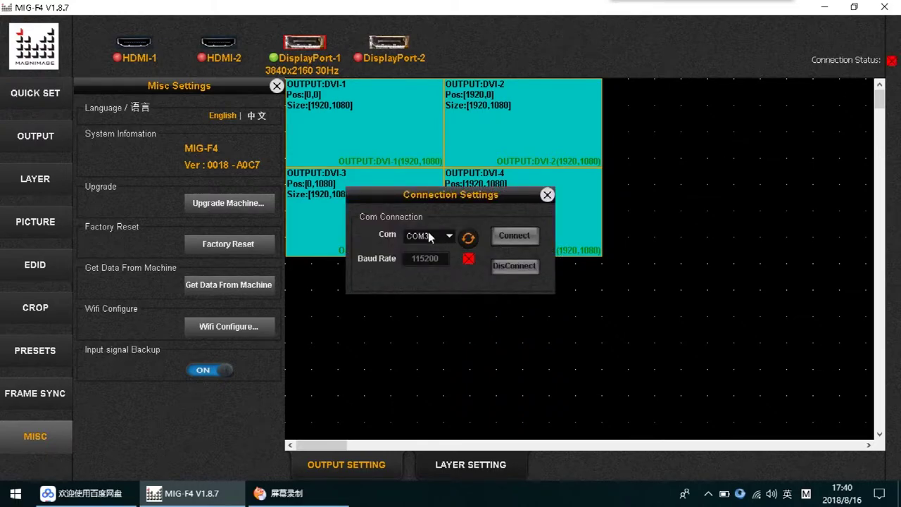
pyautogui.click(449, 236)
pyautogui.click(515, 235)
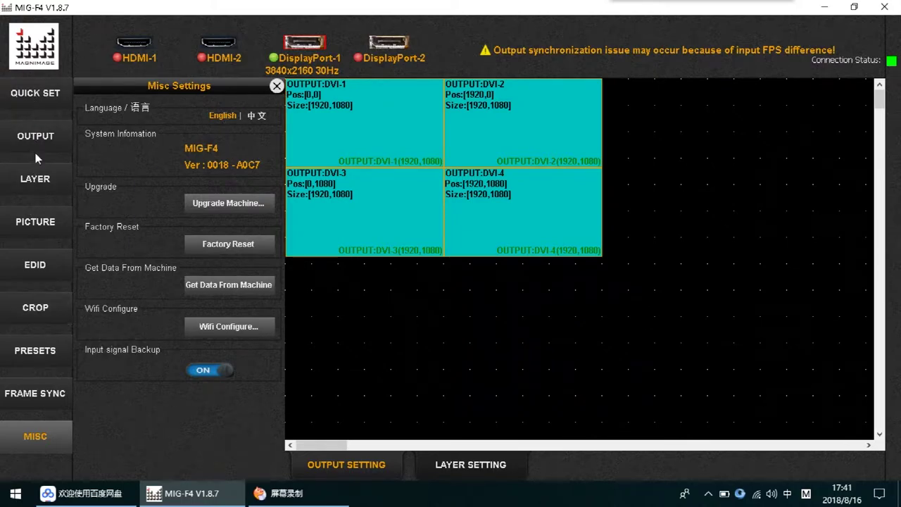
pyautogui.press('shift')
# Step: Close Misc Settings and send the 1x4 single-row layout to the four outputs
pyautogui.click(276, 86)
pyautogui.click(47, 99)
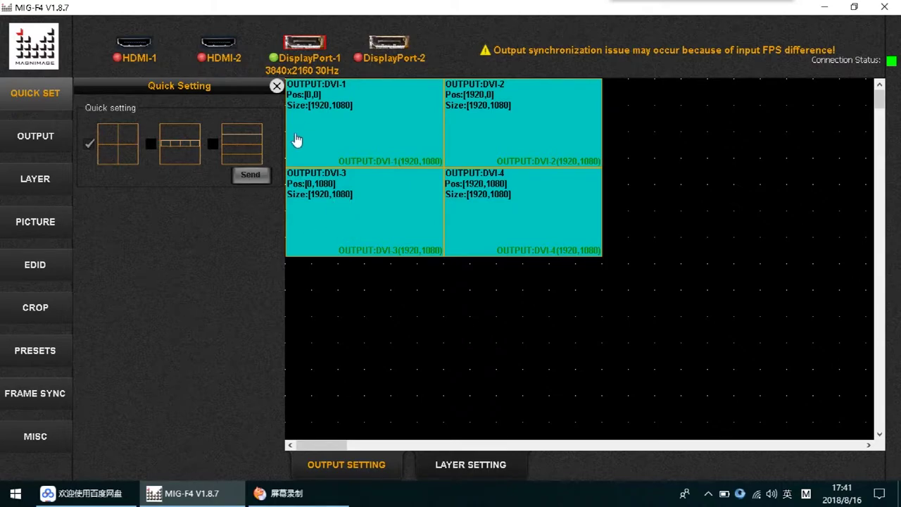
pyautogui.click(150, 144)
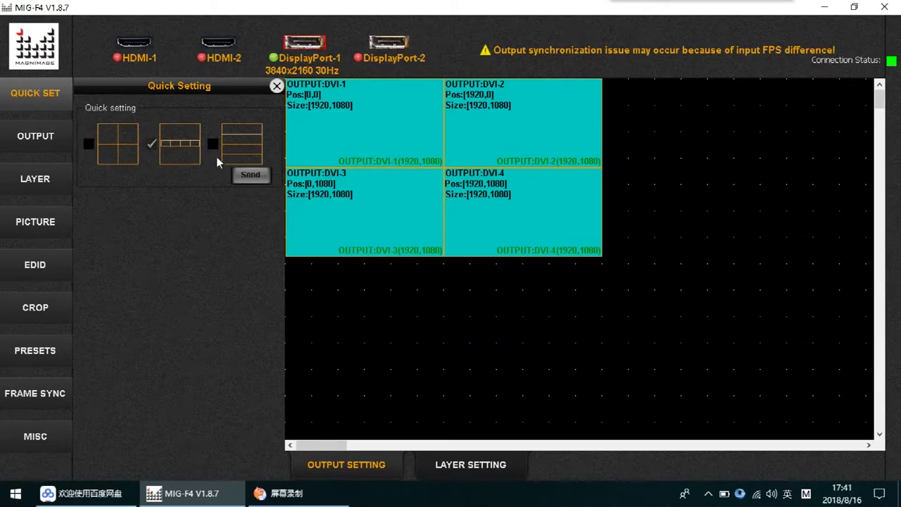
pyautogui.click(248, 176)
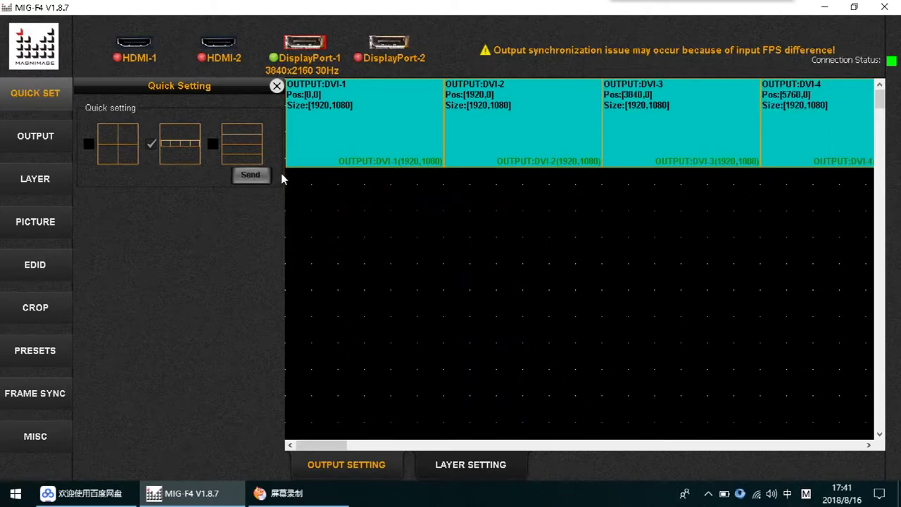
# Step: Send the 2x2 grid layout again and bring up the DVI-1 output settings
pyautogui.click(90, 143)
pyautogui.click(250, 174)
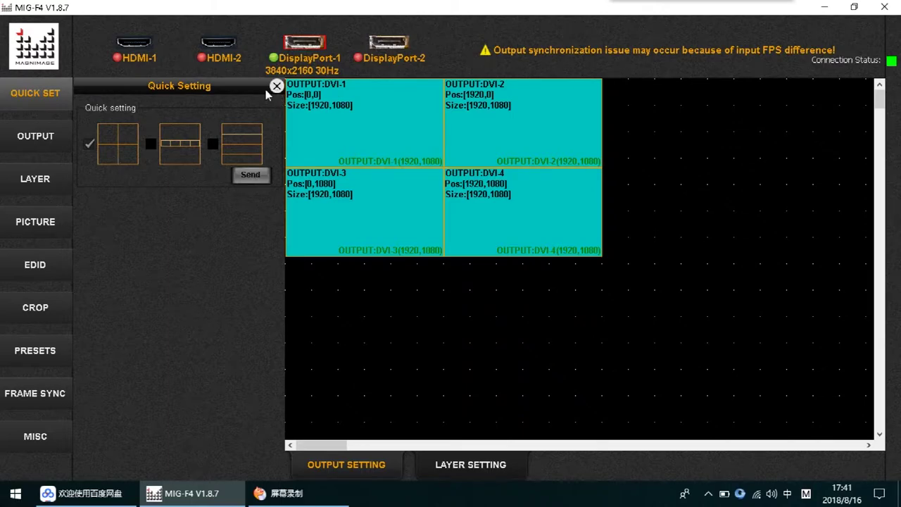
pyautogui.click(43, 140)
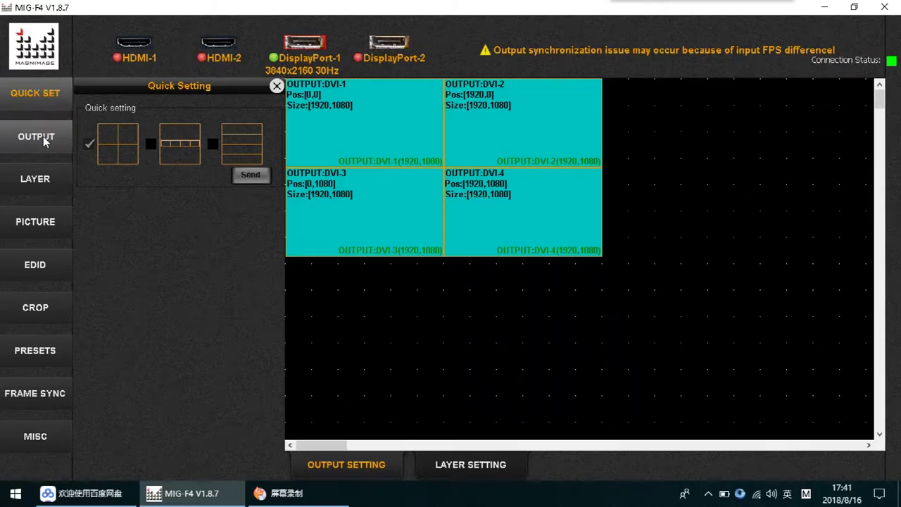
pyautogui.click(133, 114)
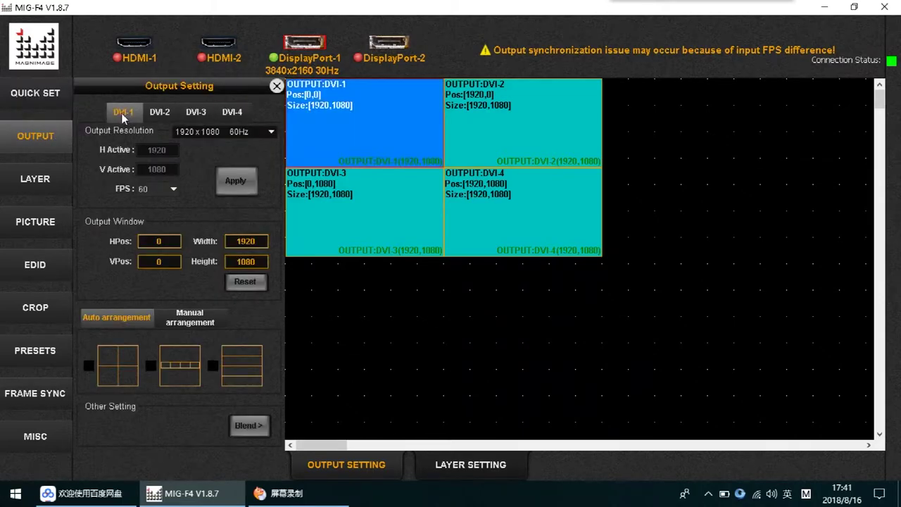
# Step: Choose Customized Resolution for DVI-1 with H/V Active 1920/1080 at 60 FPS
pyautogui.click(268, 132)
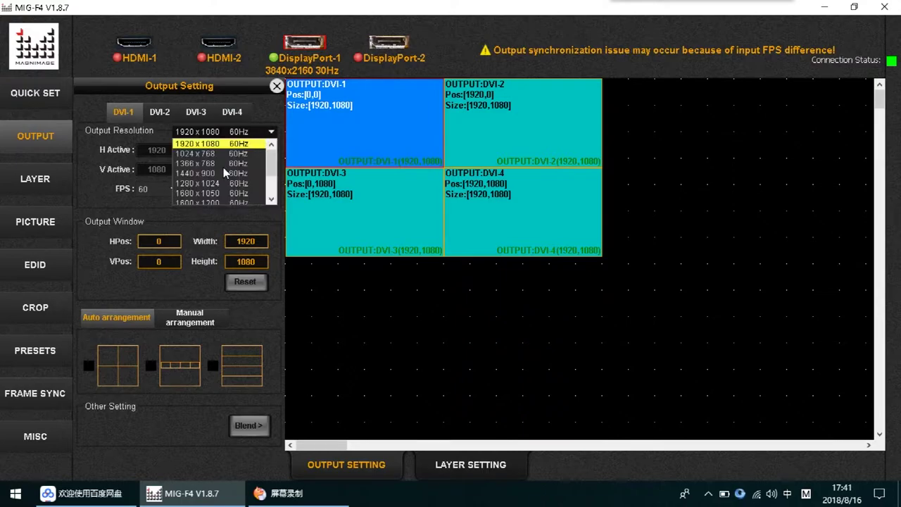
pyautogui.scroll(-2, 224, 172)
pyautogui.click(220, 193)
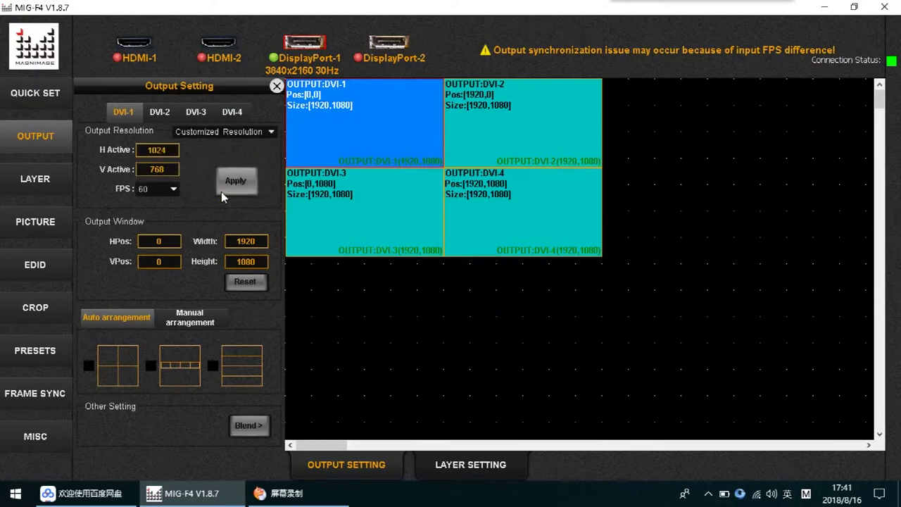
pyautogui.moveTo(178, 149); pyautogui.dragTo(147, 150)
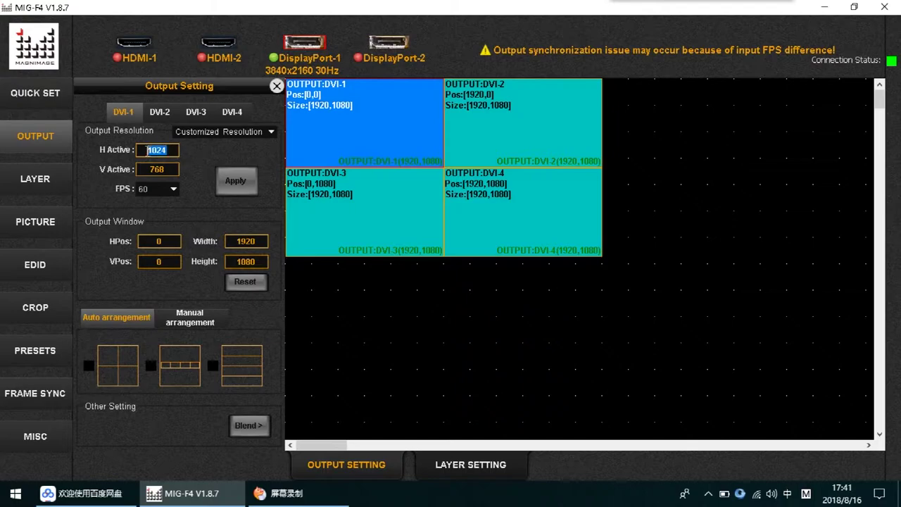
pyautogui.write('192')
pyautogui.press('Tab')
pyautogui.write('1')
pyautogui.click(173, 188)
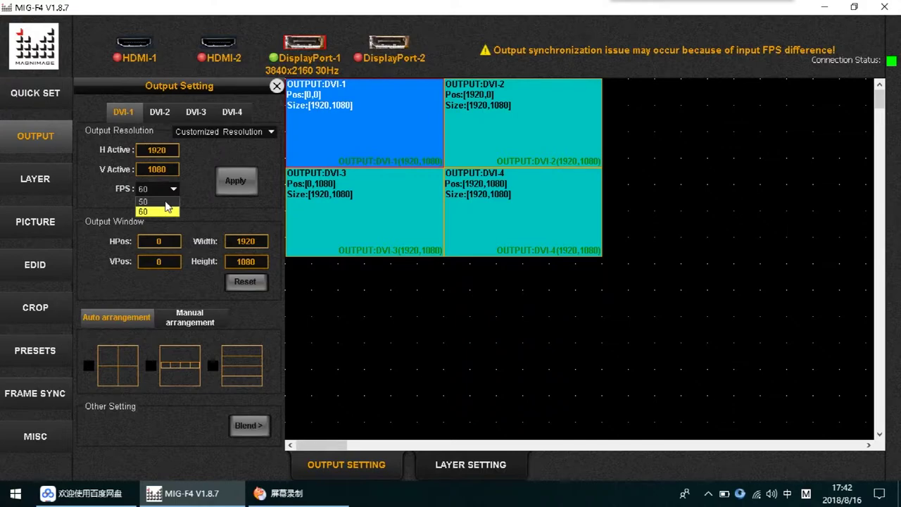
# Step: Apply the custom resolution to DVI-1 only, then show DVI-2's settings
pyautogui.click(235, 181)
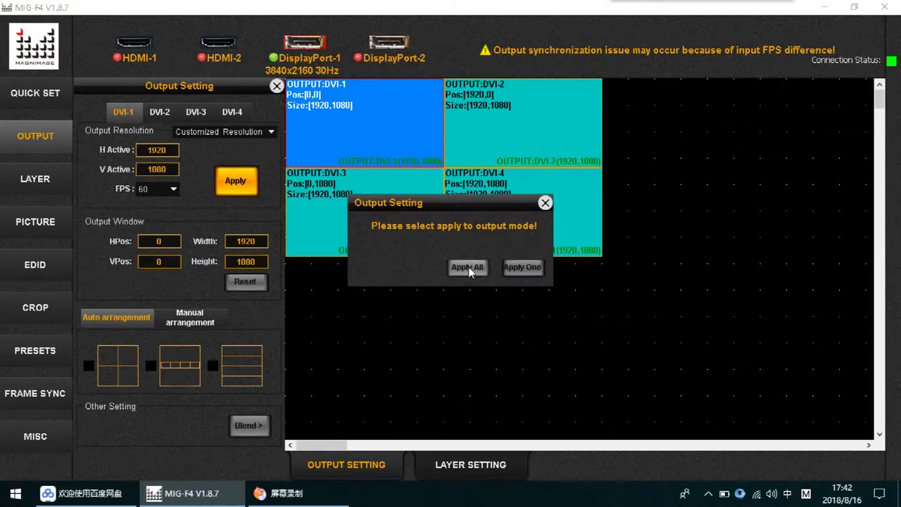
pyautogui.click(523, 267)
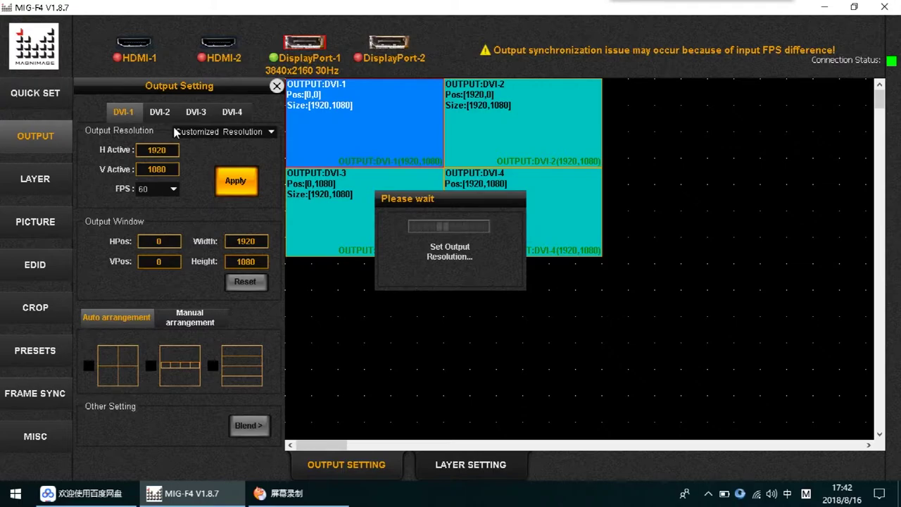
pyautogui.click(466, 267)
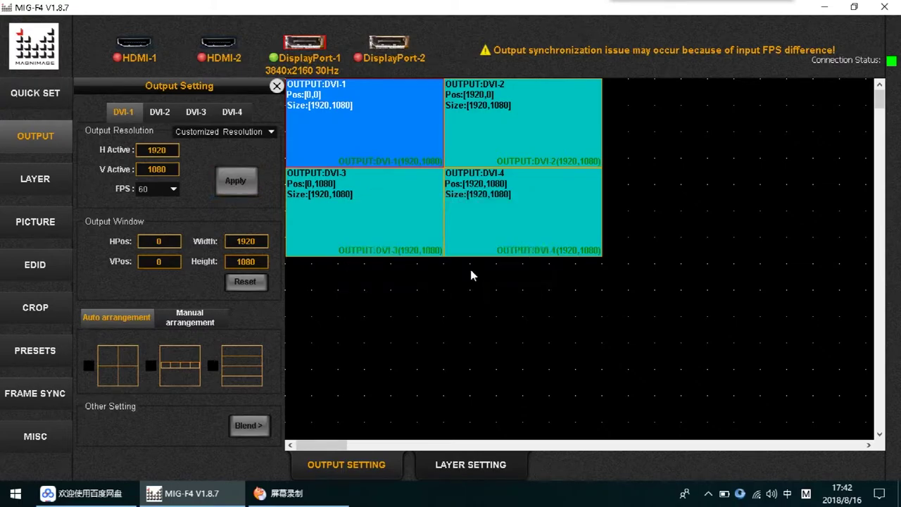
pyautogui.click(161, 113)
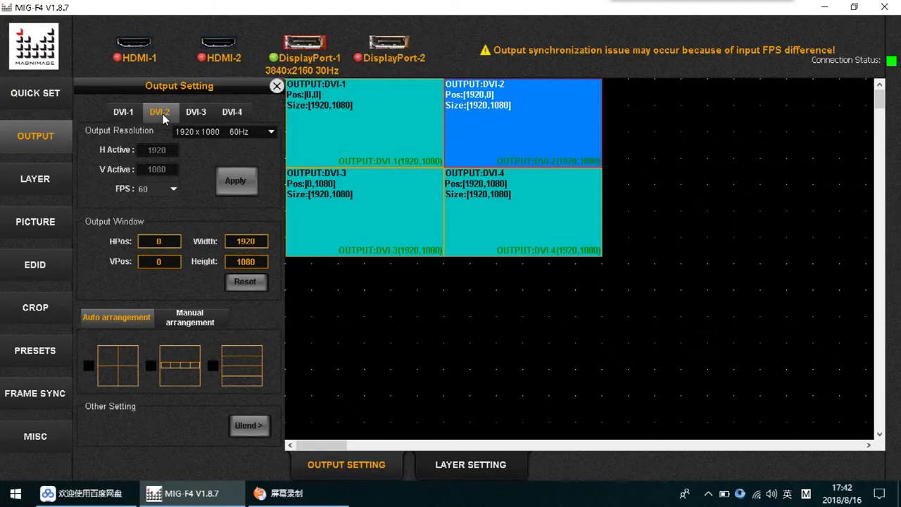
# Step: Set DVI-2's output resolution back to 1920x1080 60Hz
pyautogui.click(269, 132)
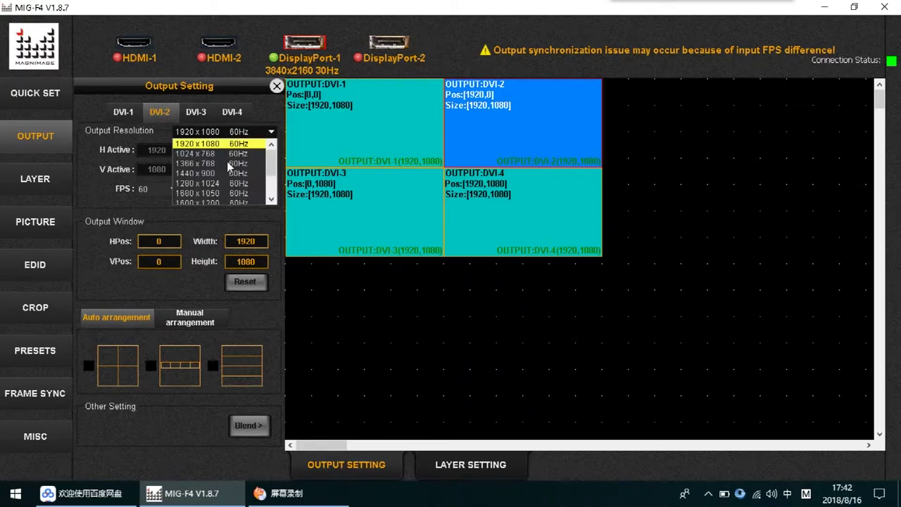
pyautogui.click(228, 193)
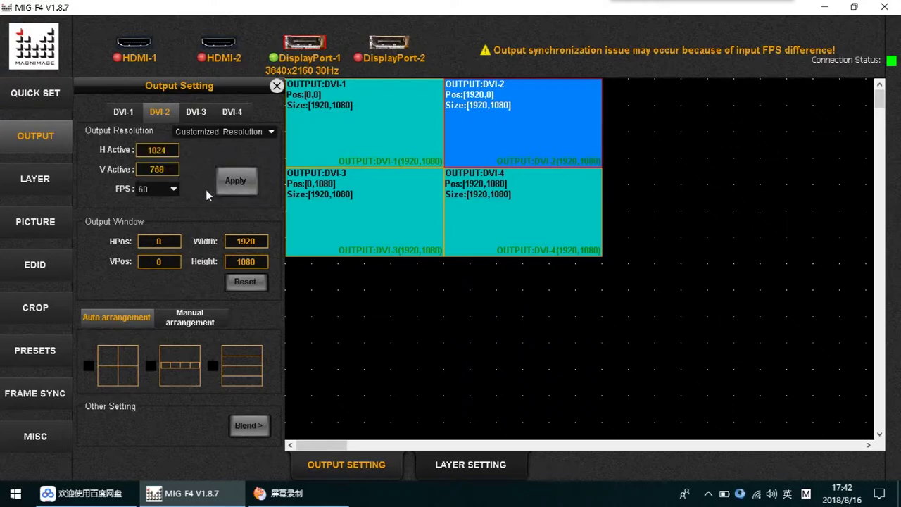
pyautogui.click(279, 130)
pyautogui.click(220, 145)
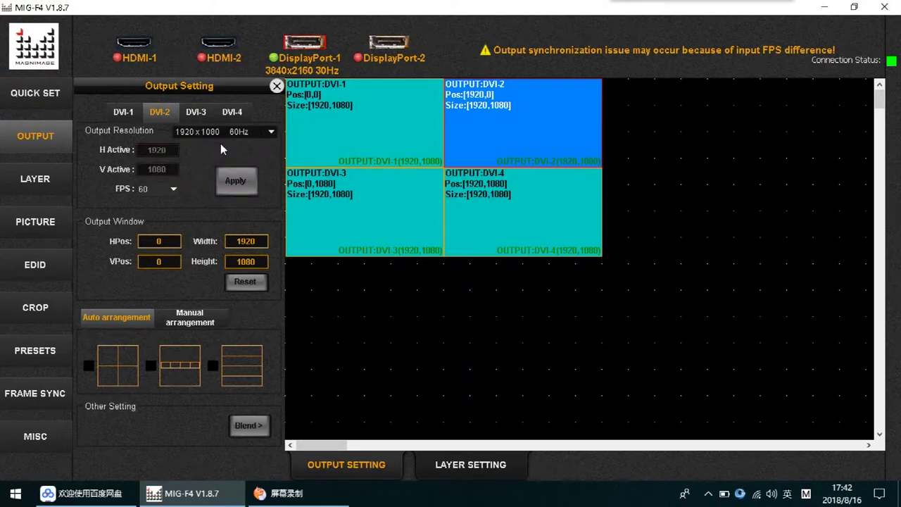
pyautogui.click(440, 343)
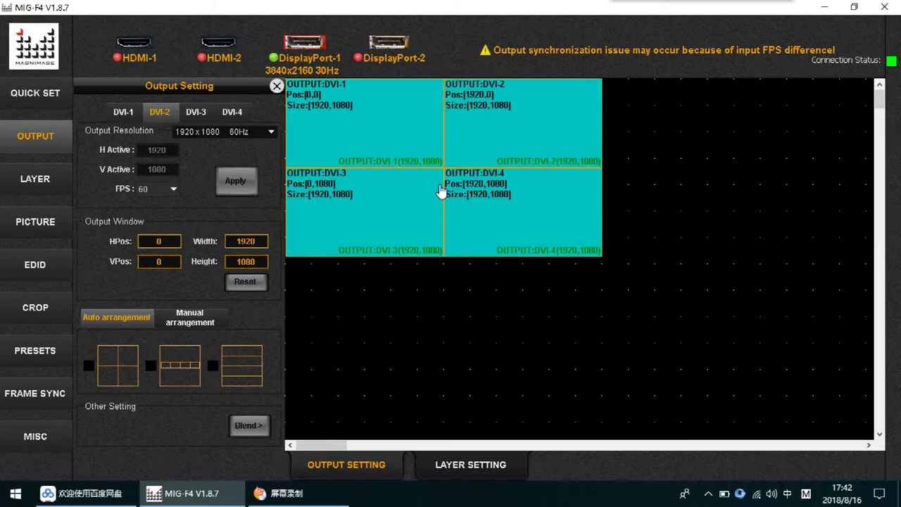
# Step: Drag DVI-2, DVI-3 and DVI-4 out of the original grid on the canvas
pyautogui.moveTo(440, 190); pyautogui.dragTo(768, 327)
pyautogui.moveTo(369, 219); pyautogui.dragTo(600, 316)
pyautogui.moveTo(478, 133); pyautogui.dragTo(390, 307)
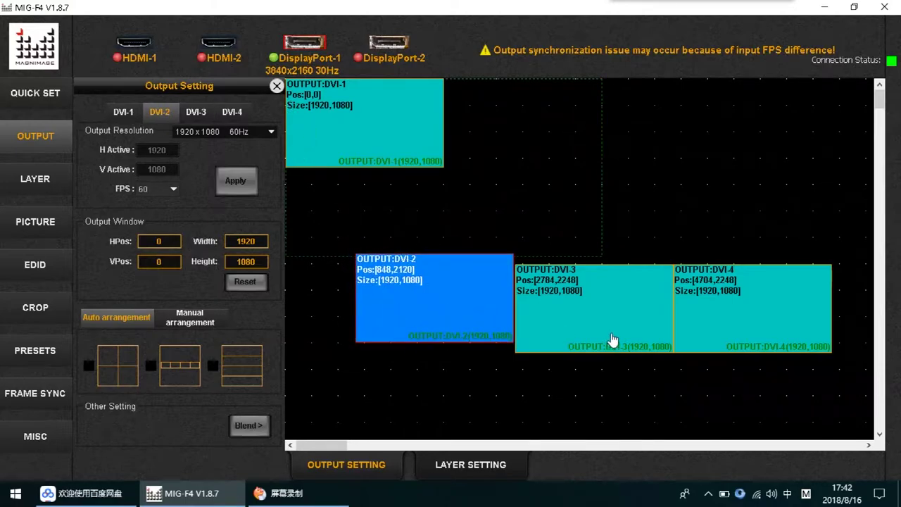
pyautogui.moveTo(612, 340); pyautogui.dragTo(719, 251)
pyautogui.moveTo(748, 287); pyautogui.dragTo(744, 321)
# Step: Form a new 2x2 block at 2480,1472: DVI-1 and DVI-3 on top, DVI-2 and DVI-4 below
pyautogui.moveTo(385, 143); pyautogui.dragTo(539, 221)
pyautogui.moveTo(460, 281); pyautogui.dragTo(592, 316)
pyautogui.moveTo(539, 213); pyautogui.dragTo(581, 254)
pyautogui.click(708, 223)
pyautogui.moveTo(707, 223); pyautogui.dragTo(734, 249)
pyautogui.moveTo(709, 334); pyautogui.dragTo(685, 338)
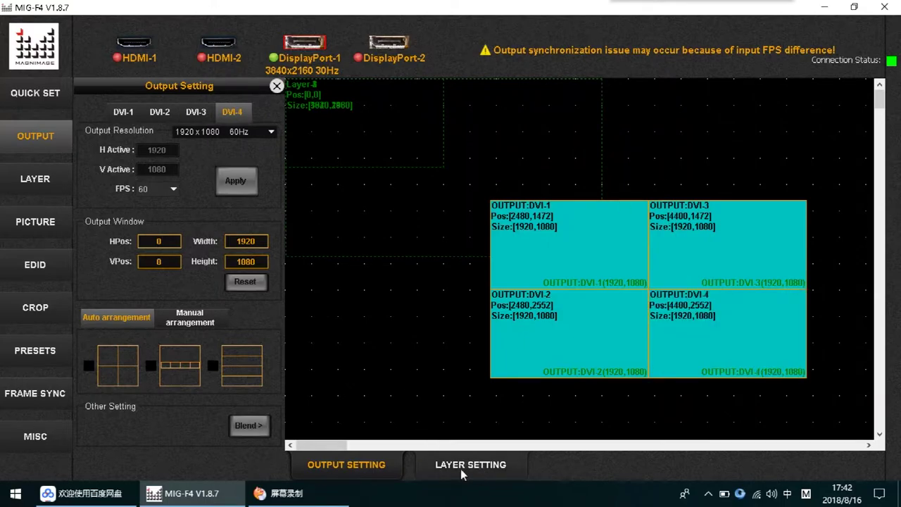
pyautogui.click(483, 470)
# Step: Drag Layer-1 up off the four outputs to position 2039,0
pyautogui.moveTo(373, 191); pyautogui.dragTo(617, 279)
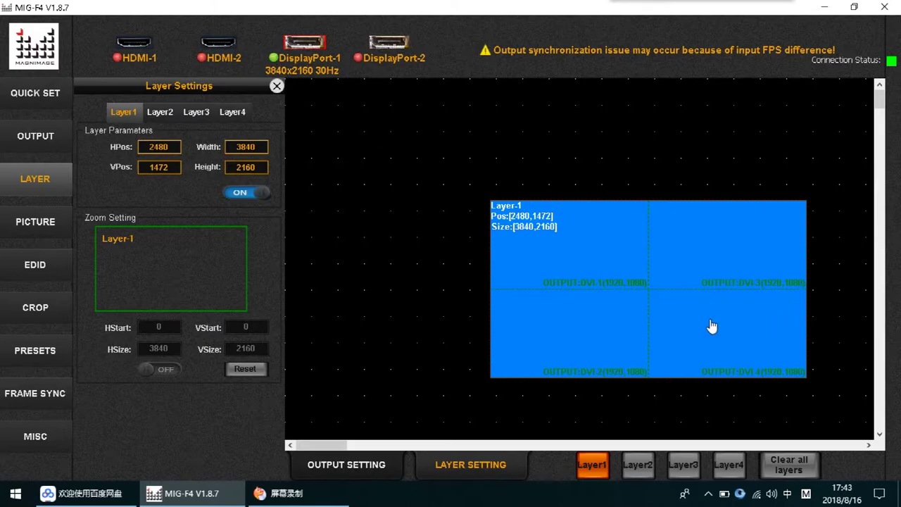
pyautogui.moveTo(676, 298); pyautogui.dragTo(623, 187)
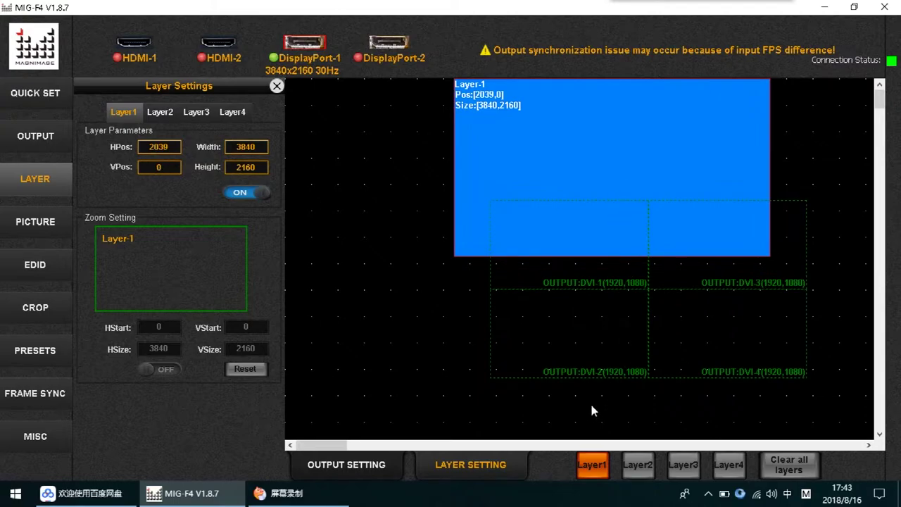
pyautogui.click(346, 464)
# Step: Swap DVI-2 and DVI-3, putting DVI-2 at 4400,1472 and DVI-3 at 2480,2552
pyautogui.moveTo(708, 283); pyautogui.dragTo(399, 402)
pyautogui.moveTo(605, 331); pyautogui.dragTo(765, 238)
pyautogui.moveTo(454, 365); pyautogui.dragTo(573, 336)
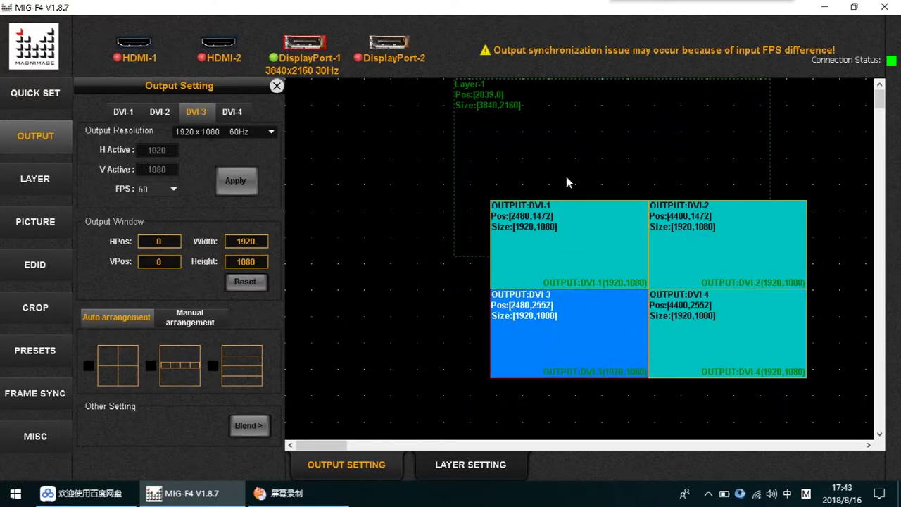
# Step: Snap Layer-1 over the outputs and shrink it to 1920x1080 in the top-left cell
pyautogui.click(499, 466)
pyautogui.moveTo(564, 176); pyautogui.dragTo(618, 291)
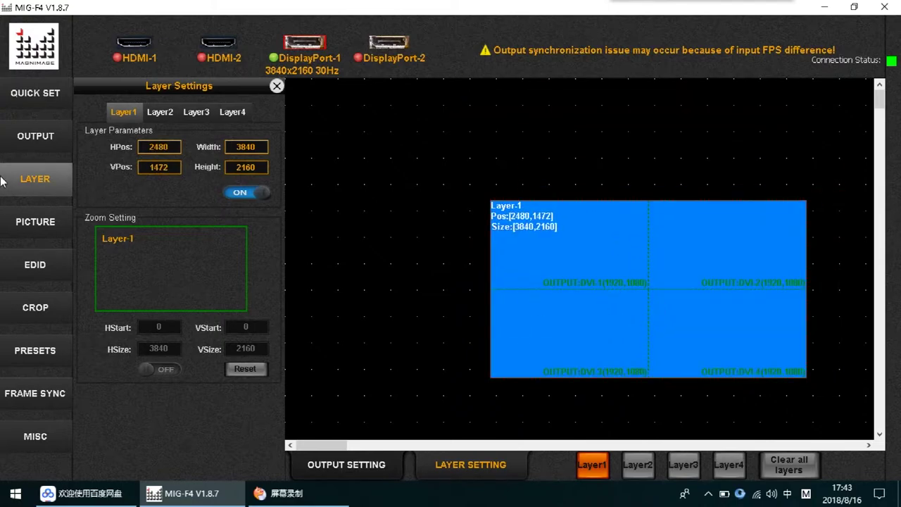
pyautogui.click(40, 183)
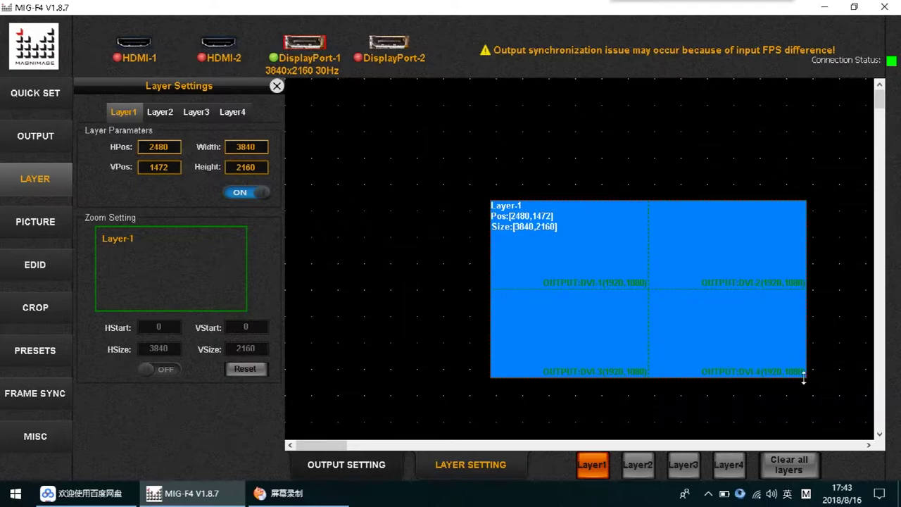
pyautogui.moveTo(805, 375); pyautogui.dragTo(617, 290)
# Step: Add Layer-2, Layer-3 and Layer-4 into the right, lower and bottom-right DVI cells
pyautogui.click(653, 467)
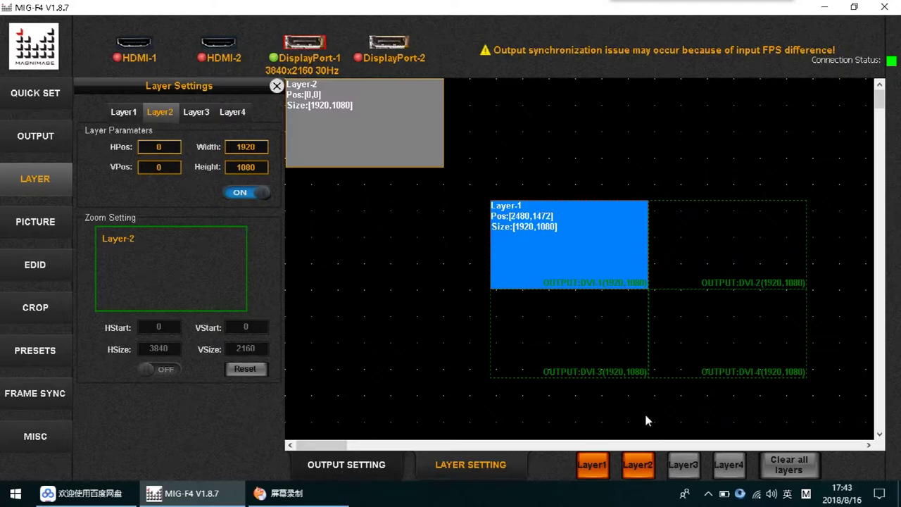
pyautogui.moveTo(373, 134); pyautogui.dragTo(793, 223)
pyautogui.click(681, 465)
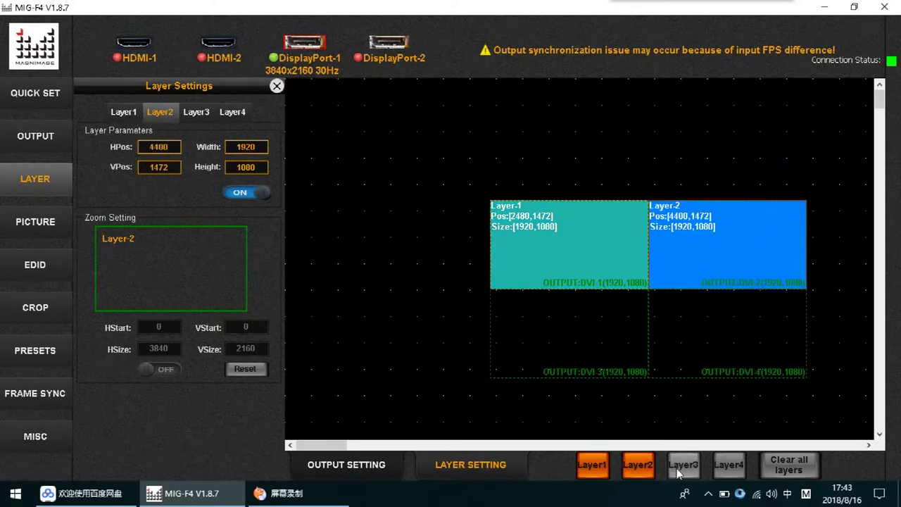
pyautogui.moveTo(374, 153); pyautogui.dragTo(563, 373)
pyautogui.click(732, 466)
pyautogui.moveTo(402, 151); pyautogui.dragTo(795, 380)
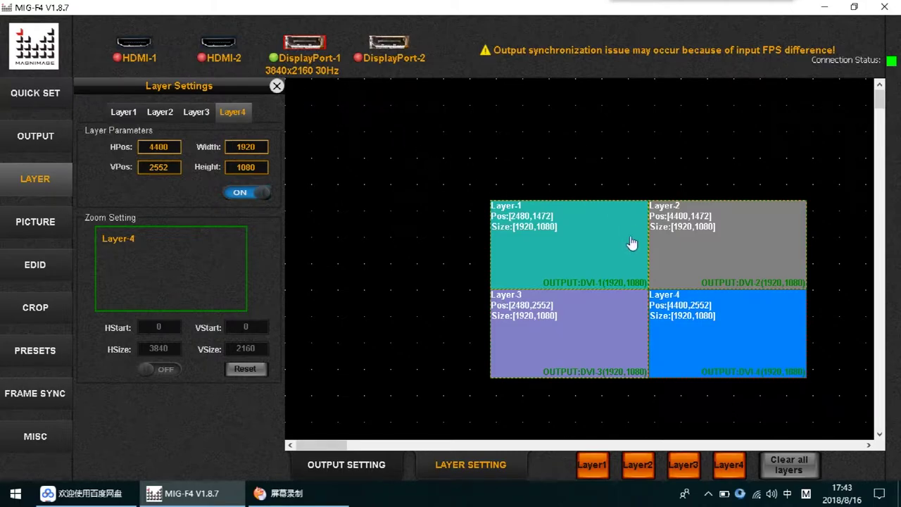
pyautogui.click(508, 220)
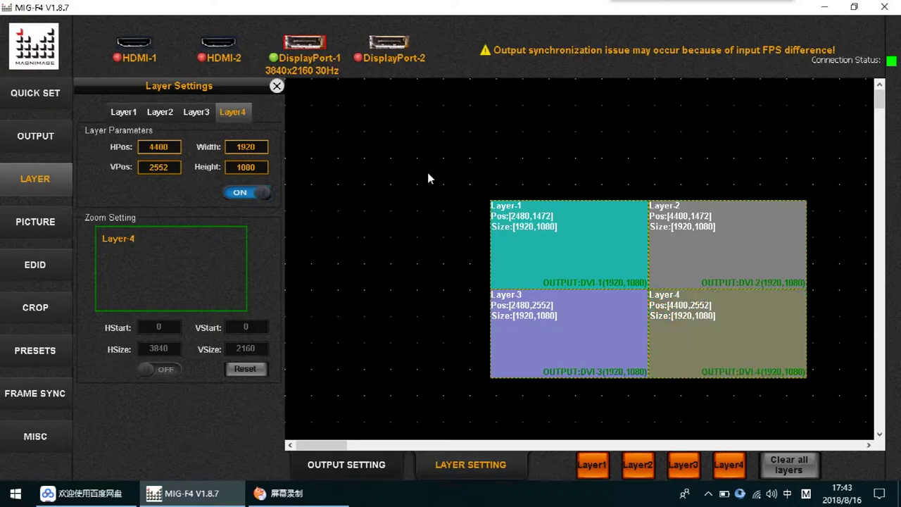
pyautogui.moveTo(426, 165); pyautogui.dragTo(828, 405)
pyautogui.click(810, 406)
# Step: View the Picture Setting panel, then go to the DisplayPort-1 EDID settings
pyautogui.click(31, 224)
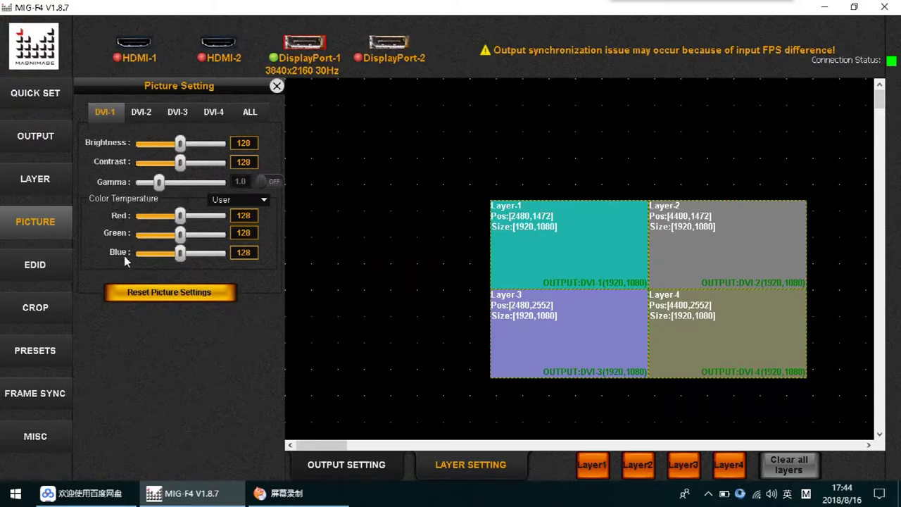
pyautogui.click(26, 266)
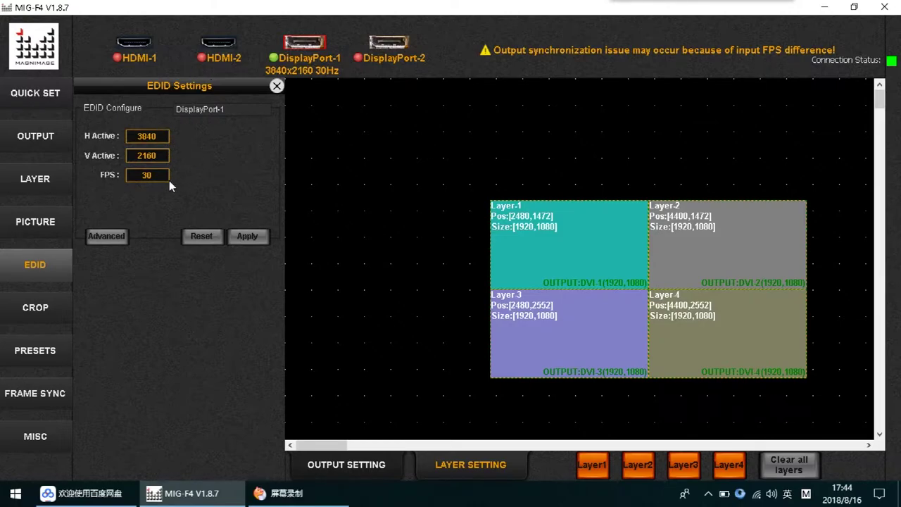
# Step: Replace the DisplayPort-1 EDID FPS value 30 with 60
pyautogui.press('shift')
pyautogui.moveTo(158, 176); pyautogui.dragTo(120, 174)
pyautogui.click(41, 308)
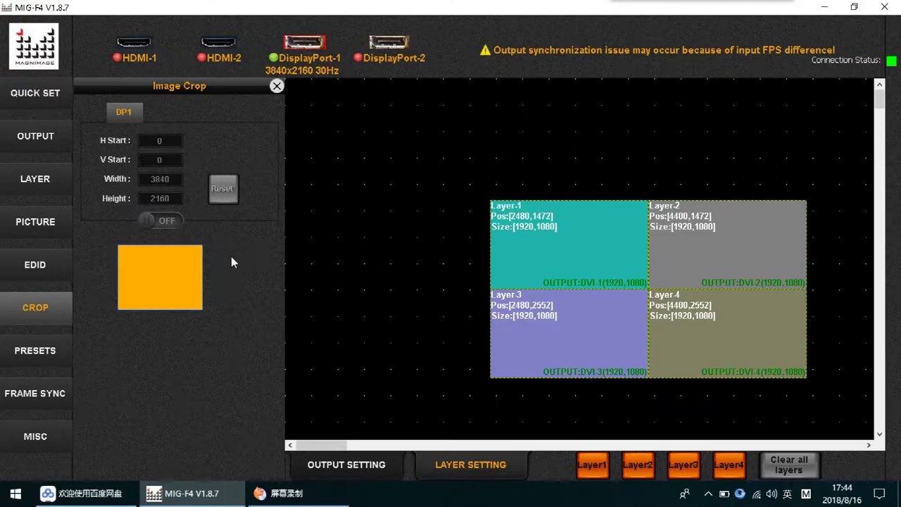
# Step: Leave the DP1 Image Crop page for the Presets page with its ten slots
pyautogui.click(32, 354)
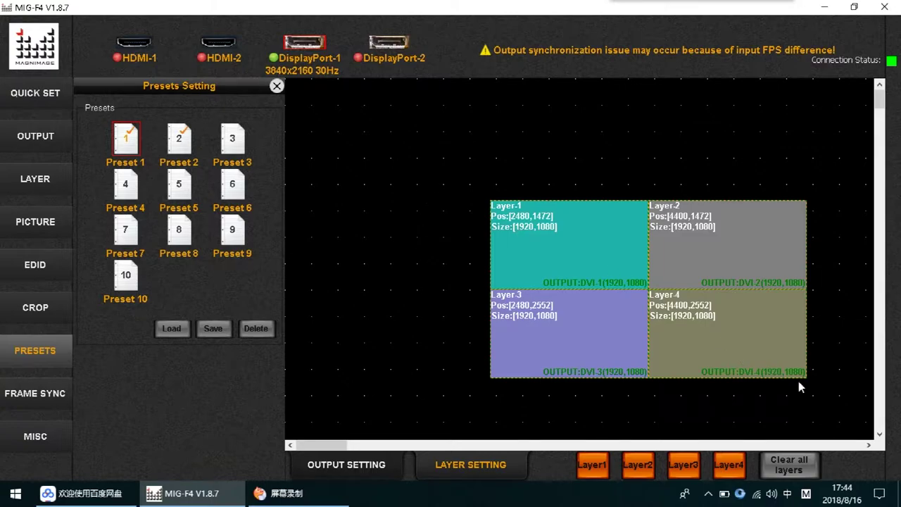
# Step: Save the current four-layer layout into Preset 1 and confirm with YES
pyautogui.click(457, 466)
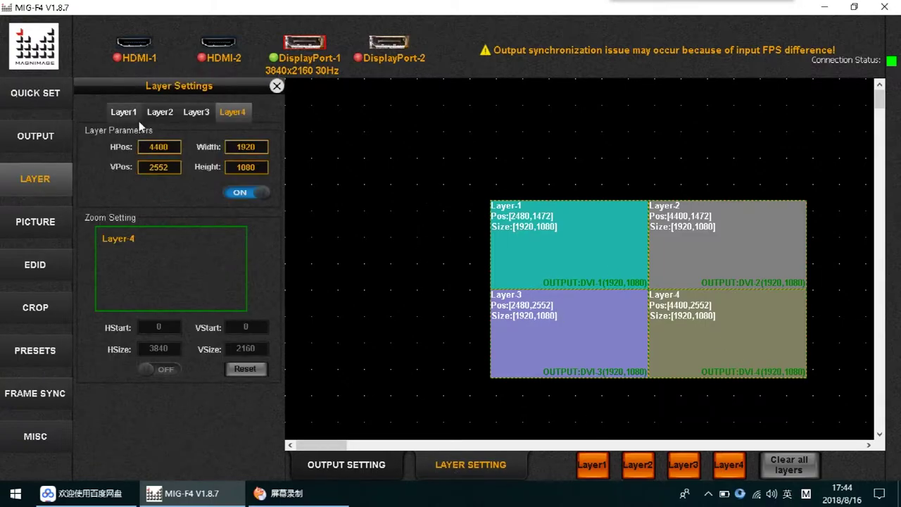
pyautogui.click(39, 356)
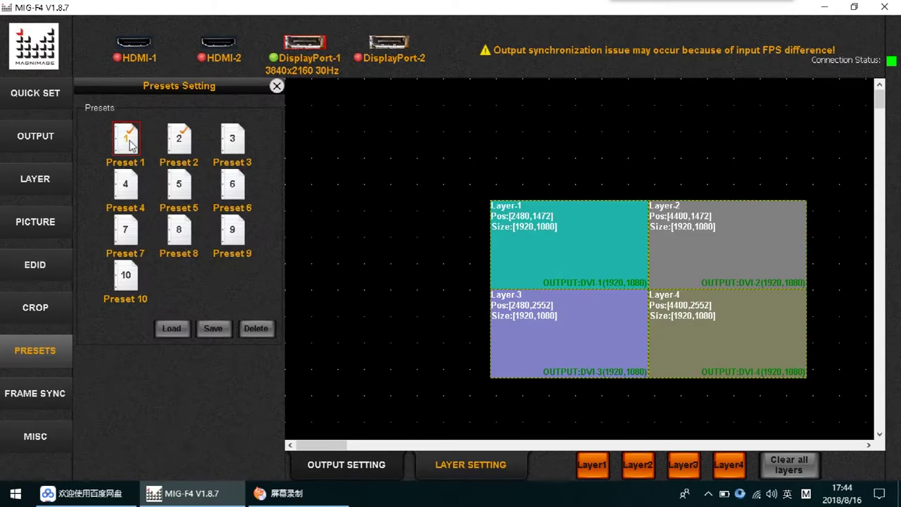
pyautogui.click(207, 328)
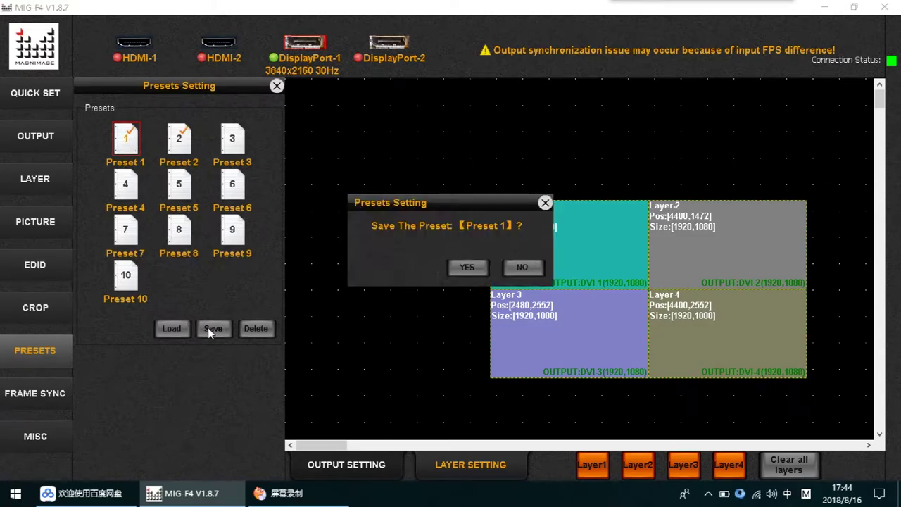
pyautogui.click(468, 266)
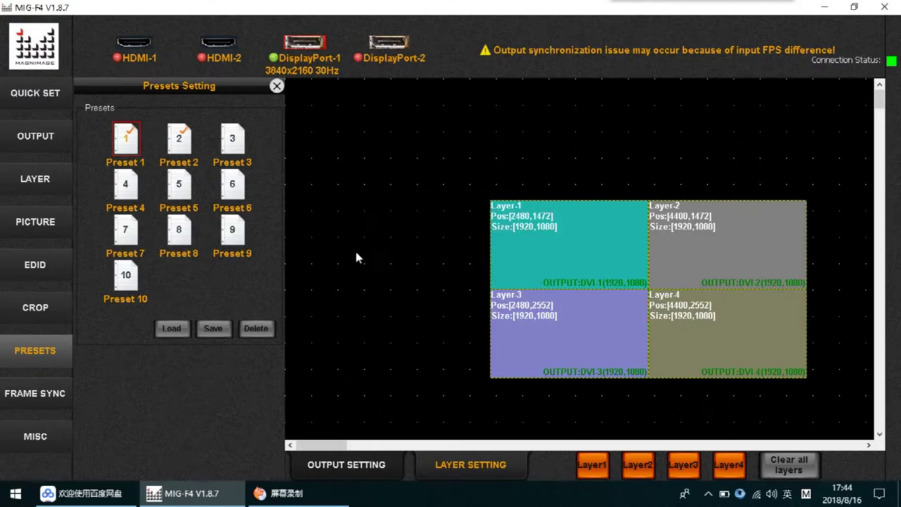
# Step: Load Preset 1 onto the processor and confirm with YES
pyautogui.click(169, 329)
pyautogui.click(466, 266)
pyautogui.click(34, 395)
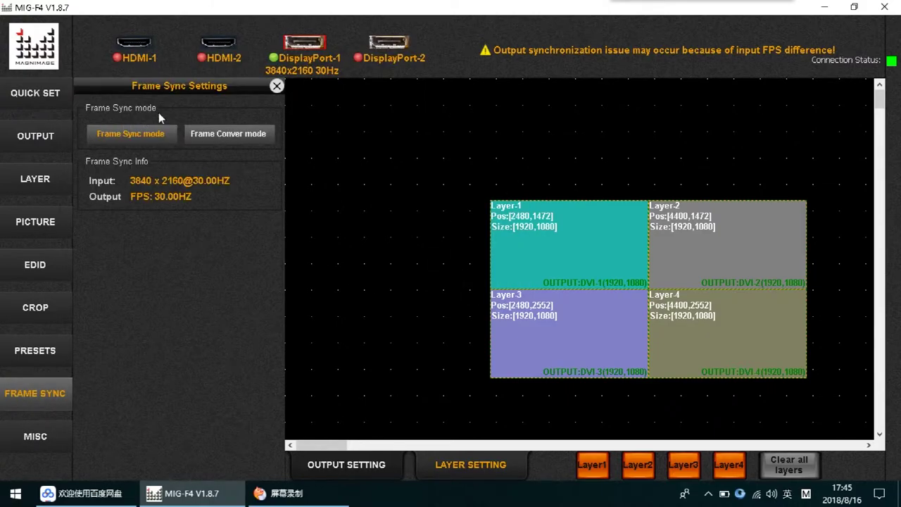
# Step: Change frame synchronisation to Frame Conversion mode, confirm with YES, then go to Misc Settings
pyautogui.click(127, 141)
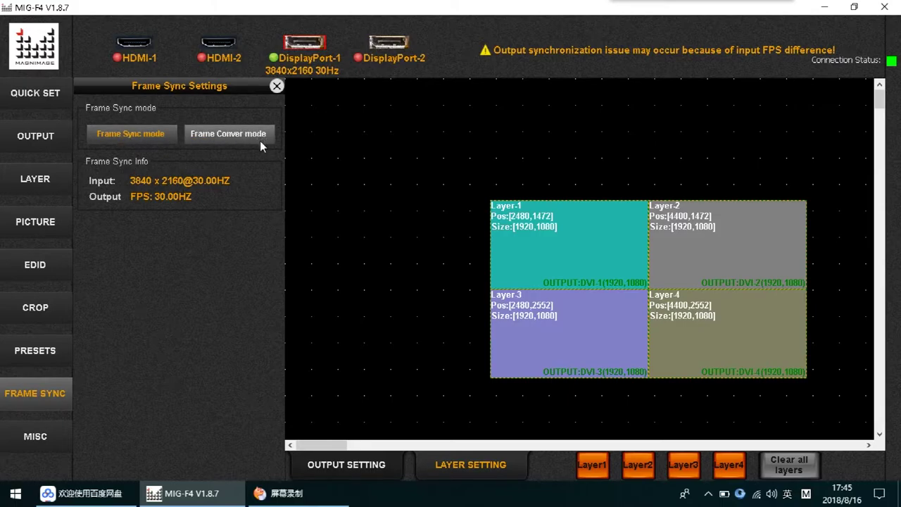
pyautogui.click(235, 138)
pyautogui.click(467, 268)
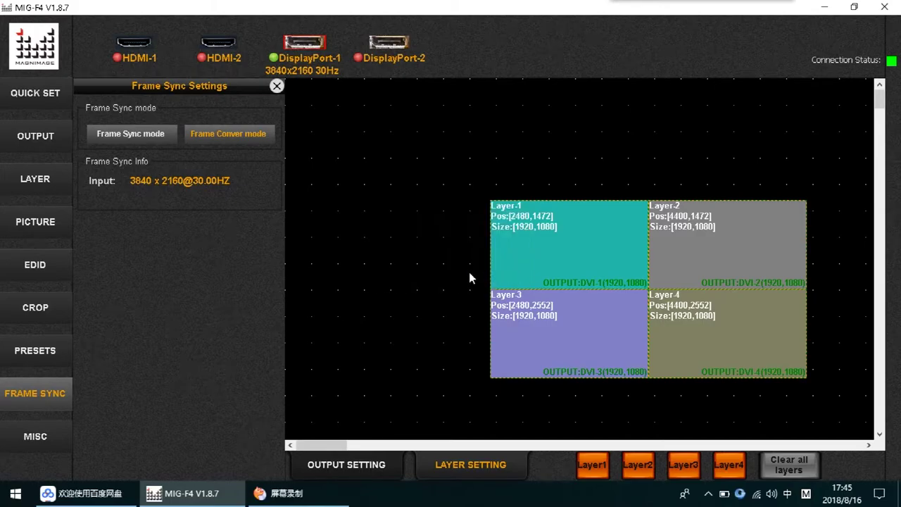
pyautogui.click(32, 438)
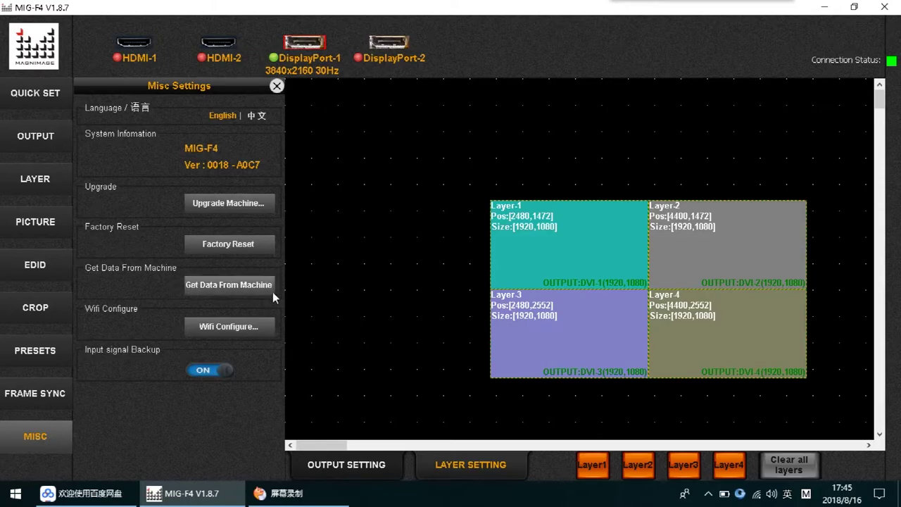
# Step: Check the Wi-Fi IP address and password, apply, close, and set Input signal Backup OFF
pyautogui.click(235, 327)
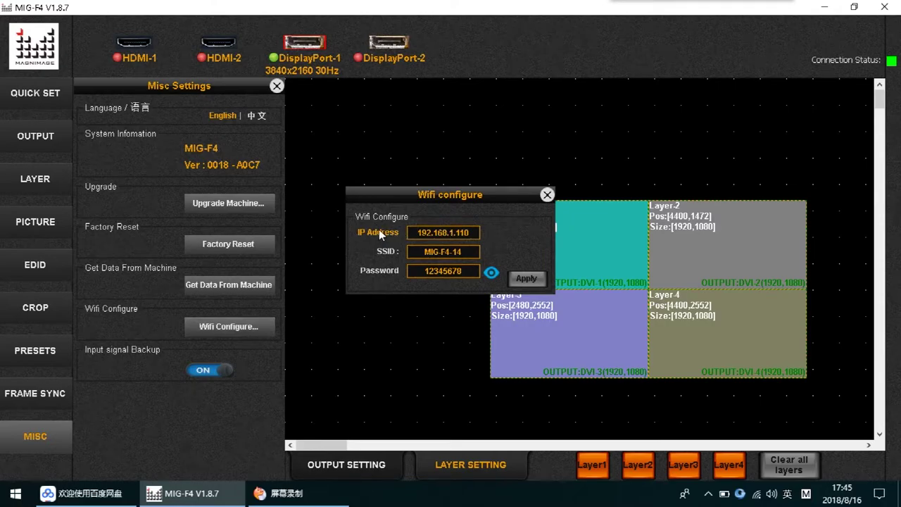
pyautogui.moveTo(415, 198); pyautogui.dragTo(395, 175)
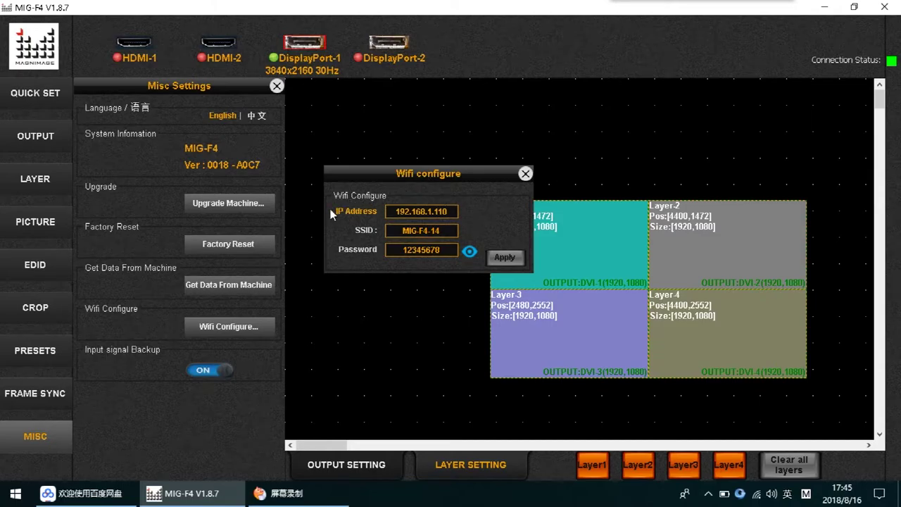
pyautogui.click(436, 211)
pyautogui.click(469, 253)
pyautogui.click(501, 257)
pyautogui.click(525, 173)
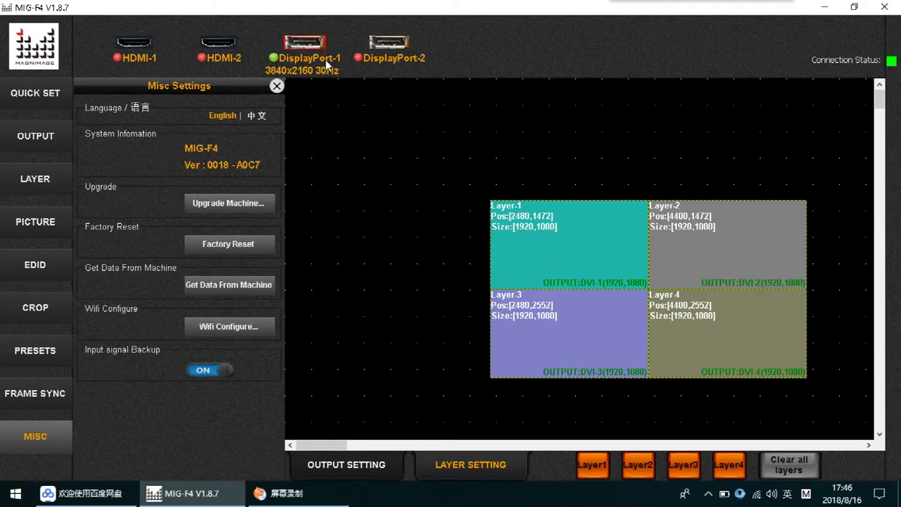
pyautogui.click(209, 370)
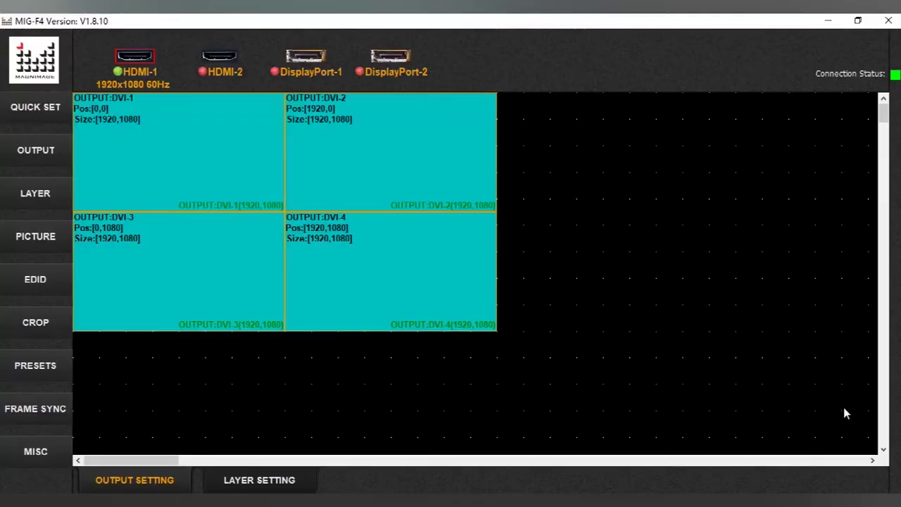
pyautogui.click(36, 454)
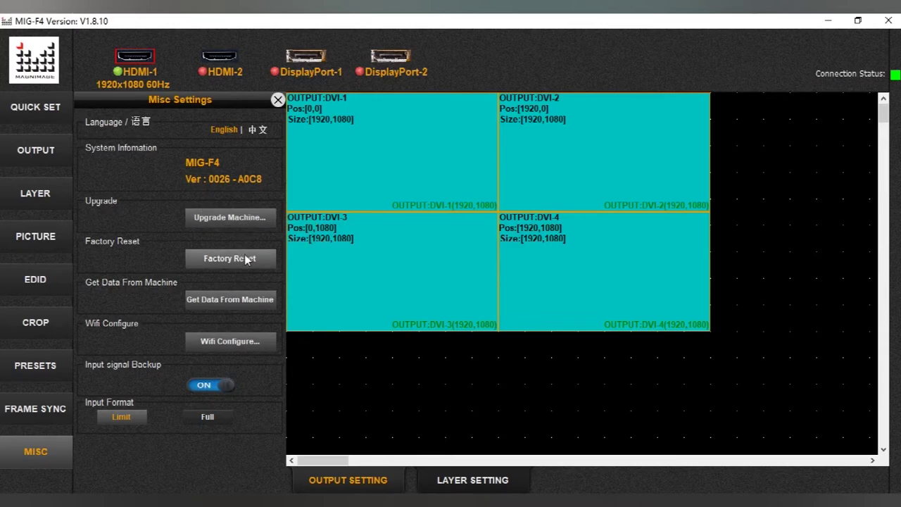
pyautogui.click(278, 99)
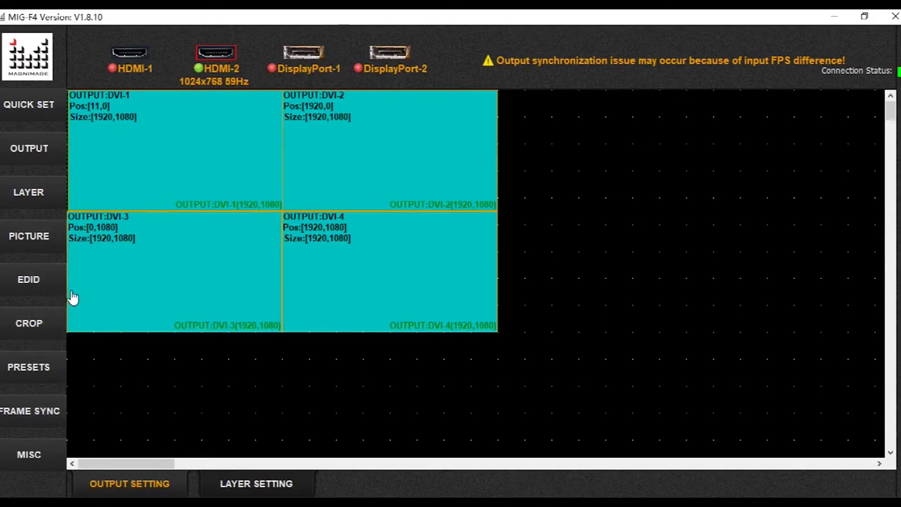
# Step: Show the Output Setting page from the left-hand menu
pyautogui.click(25, 160)
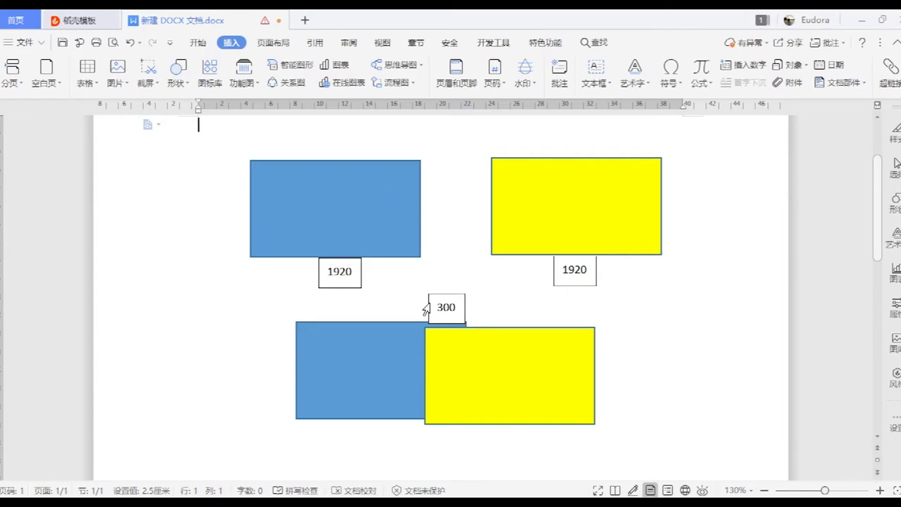
pyautogui.click(461, 307)
pyautogui.click(322, 217)
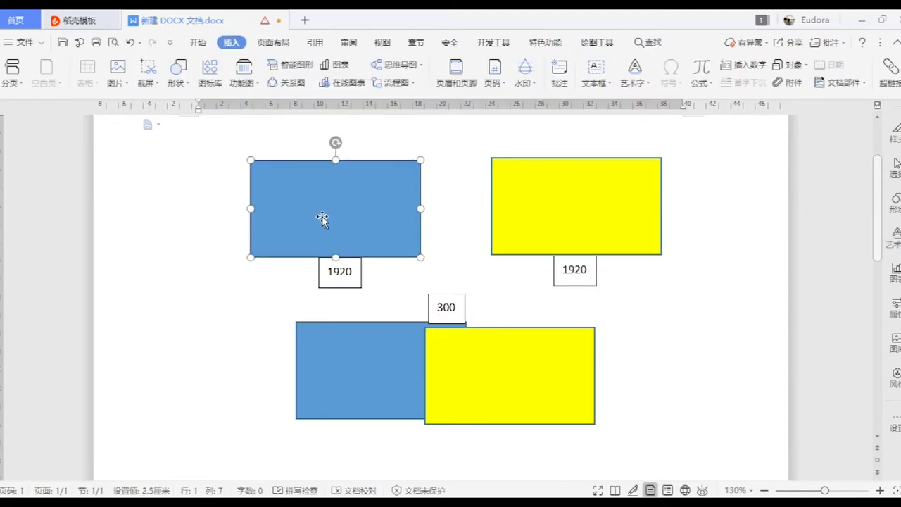
pyautogui.click(591, 222)
pyautogui.click(461, 382)
pyautogui.moveTo(460, 382)
pyautogui.mouseDown()
pyautogui.moveTo(479, 299)
pyautogui.moveTo(462, 377)
pyautogui.mouseUp()
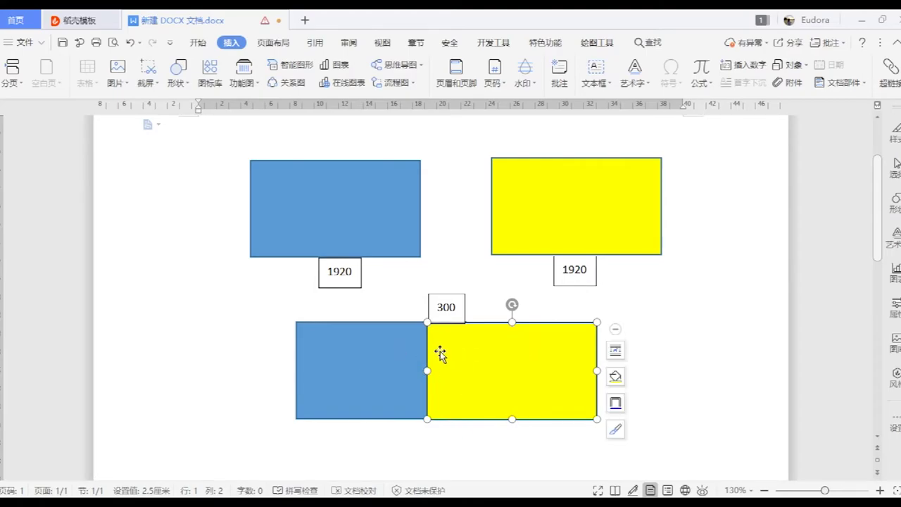
pyautogui.moveTo(458, 356)
pyautogui.mouseDown()
pyautogui.moveTo(464, 382)
pyautogui.moveTo(458, 360)
pyautogui.mouseUp()
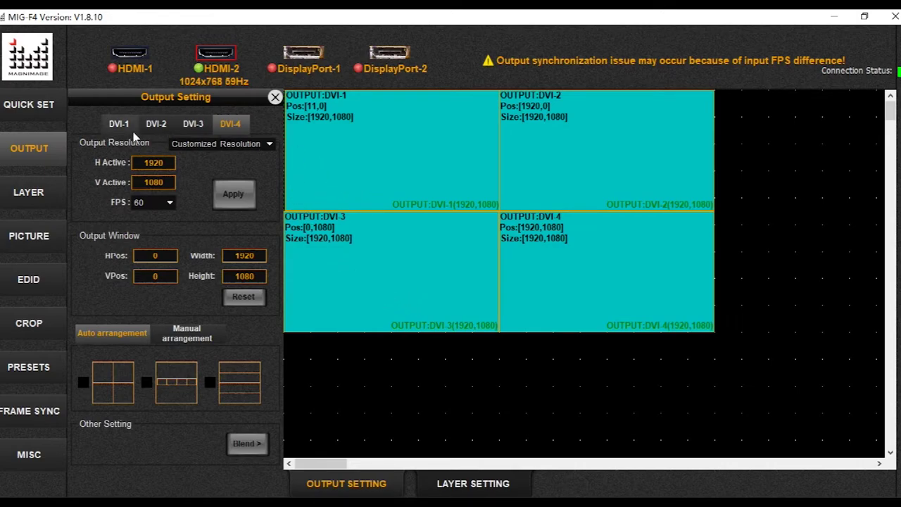
# Step: Reposition DVI-3 to 125,2658 and DVI-4 to 2646,2556, returning DVI-1 to 0,0
pyautogui.moveTo(413, 243); pyautogui.dragTo(426, 421)
pyautogui.moveTo(625, 267); pyautogui.dragTo(706, 434)
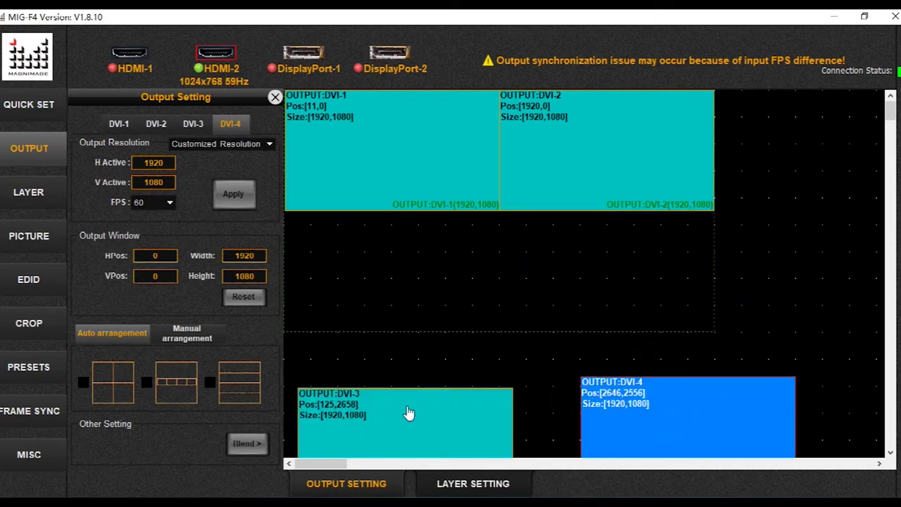
pyautogui.moveTo(415, 181); pyautogui.dragTo(408, 154)
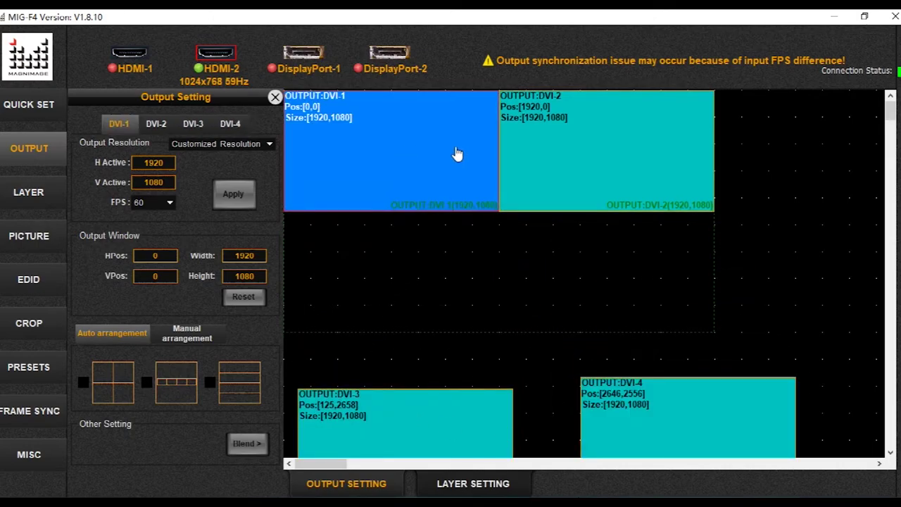